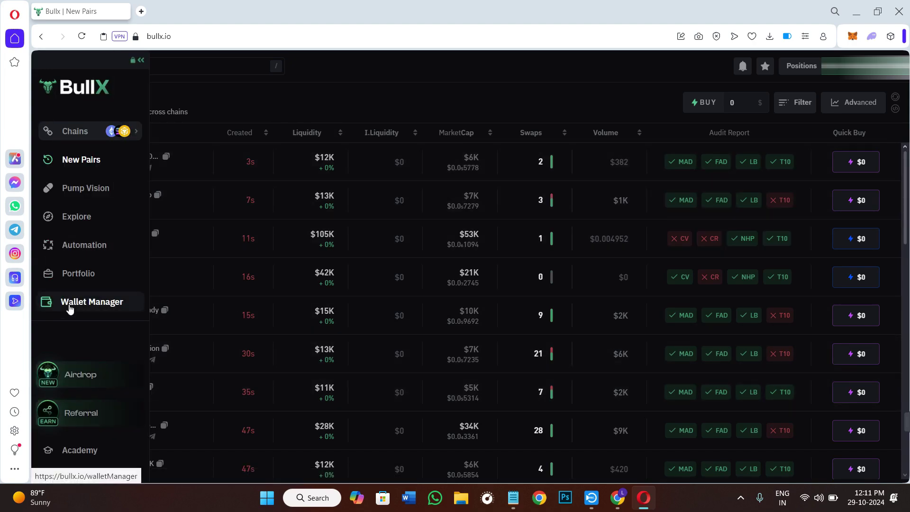
- Go to Wallet Manager to view the EVM wallets and the 0 ETH primary wallet
{"action": "left_click", "coordinate": [87, 308]}
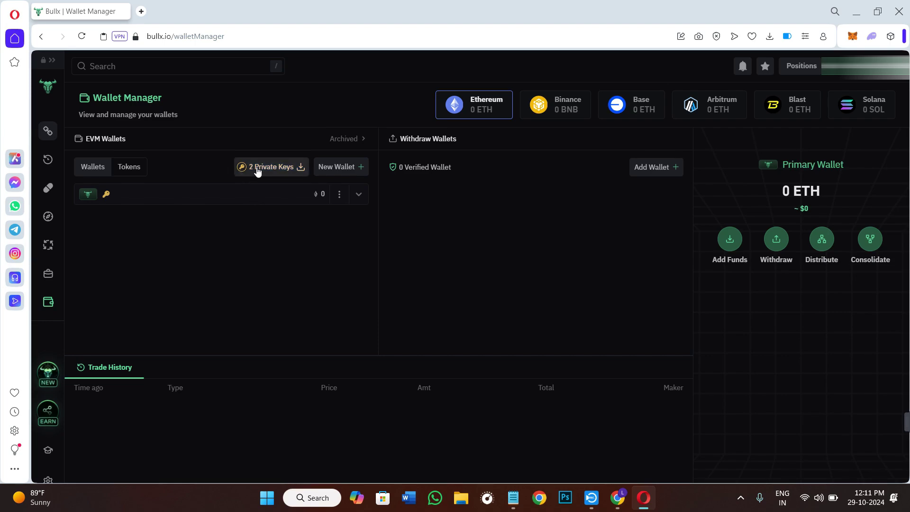
- Download the wallet's private key and acknowledge it cannot be downloaded again
{"action": "left_click", "coordinate": [282, 167]}
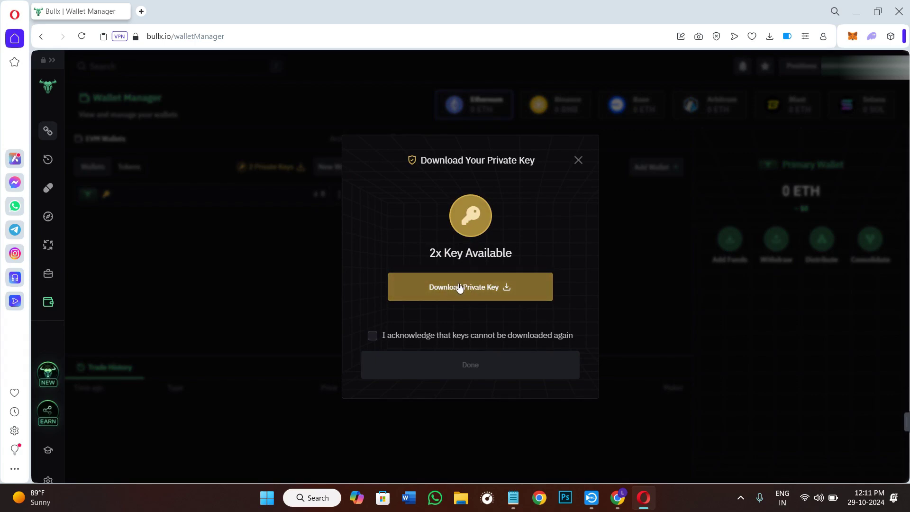
{"action": "left_click", "coordinate": [497, 291]}
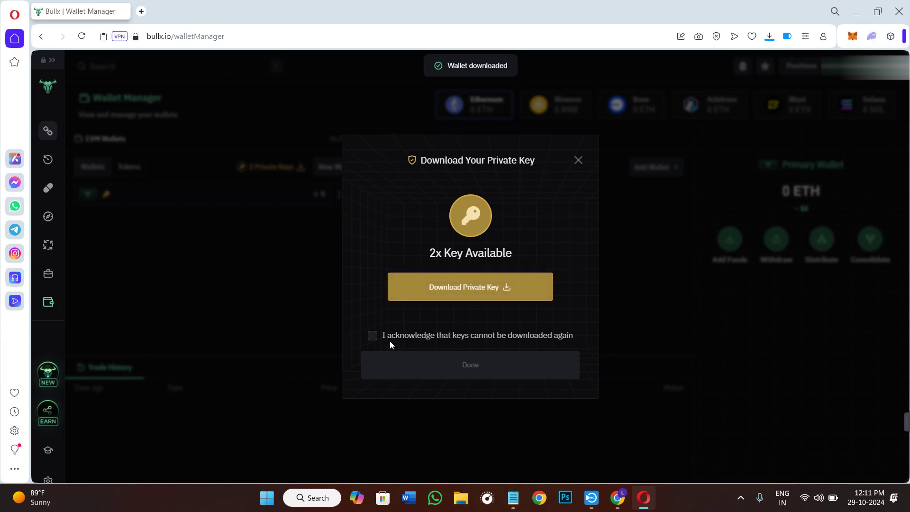
{"action": "left_click", "coordinate": [373, 338]}
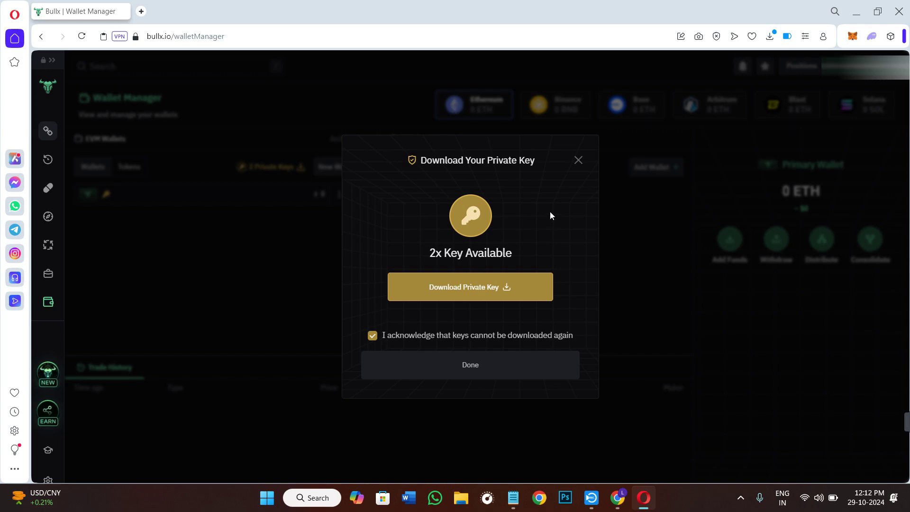
- Close the Download Your Private Key dialog to return to Wallet Manager
{"action": "left_click", "coordinate": [505, 370]}
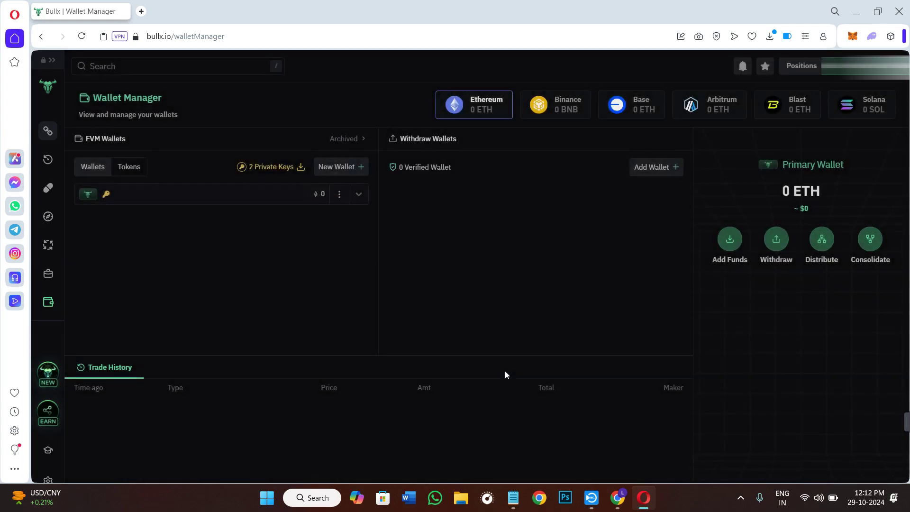